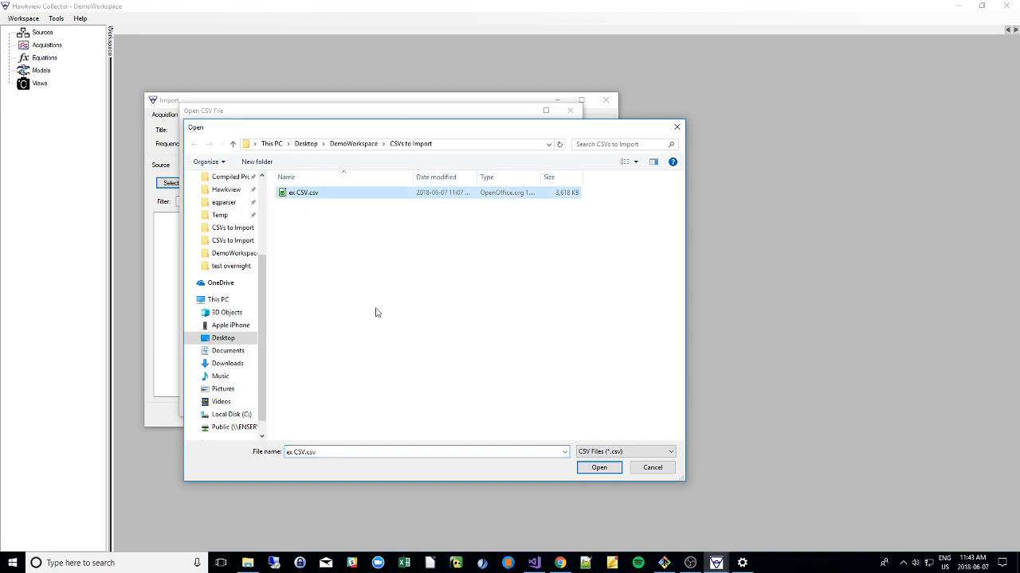
# Load ex CSV.csv as the import source and look through its data preview.
pyautogui.click(598, 467)
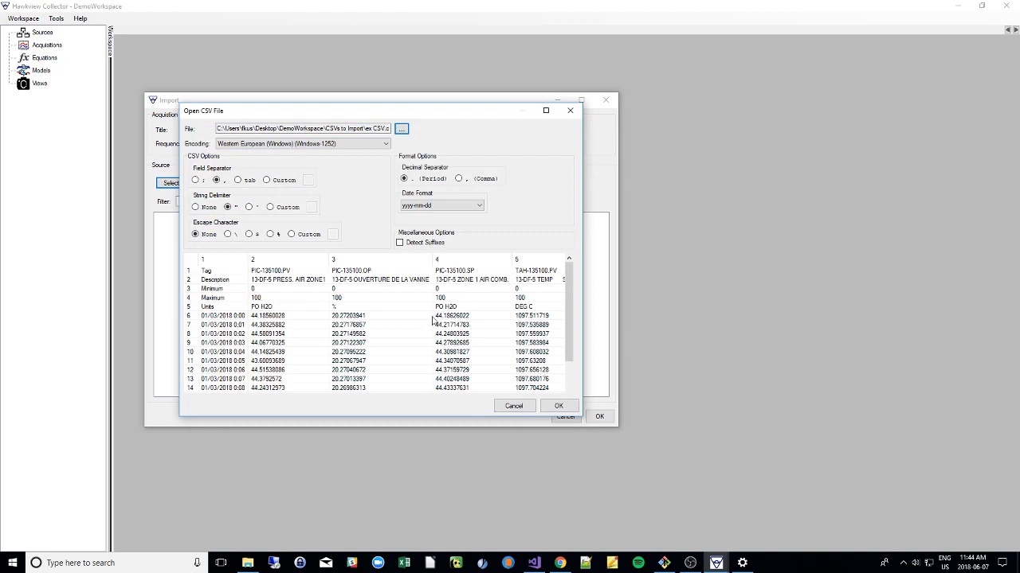
pyautogui.scroll(-3, 498, 321)
pyautogui.scroll(3, 499, 321)
# Try the semicolon, custom and tab field separators, returning to the comma separator and no escape character.
pyautogui.click(196, 180)
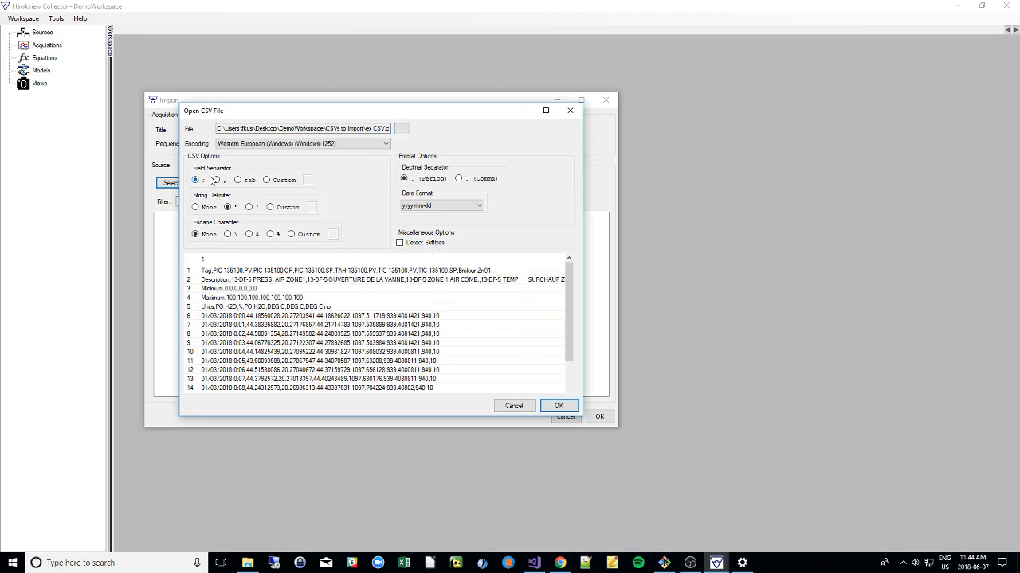
pyautogui.click(266, 180)
pyautogui.click(238, 181)
pyautogui.click(217, 180)
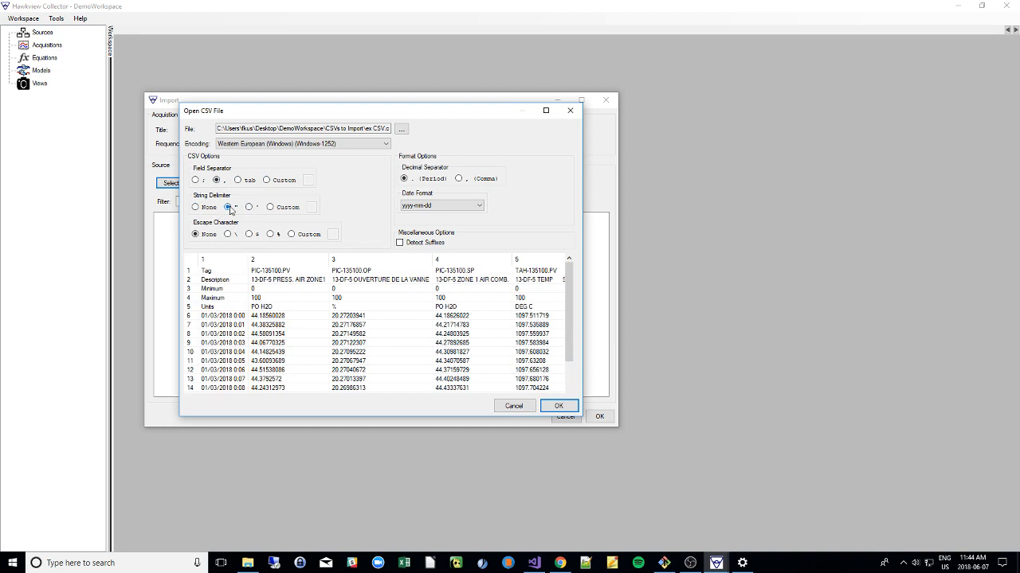
pyautogui.click(196, 234)
# Set the CSV date format to dd/mm/yyyy and accept the file options.
pyautogui.click(441, 206)
pyautogui.click(430, 214)
pyautogui.click(423, 206)
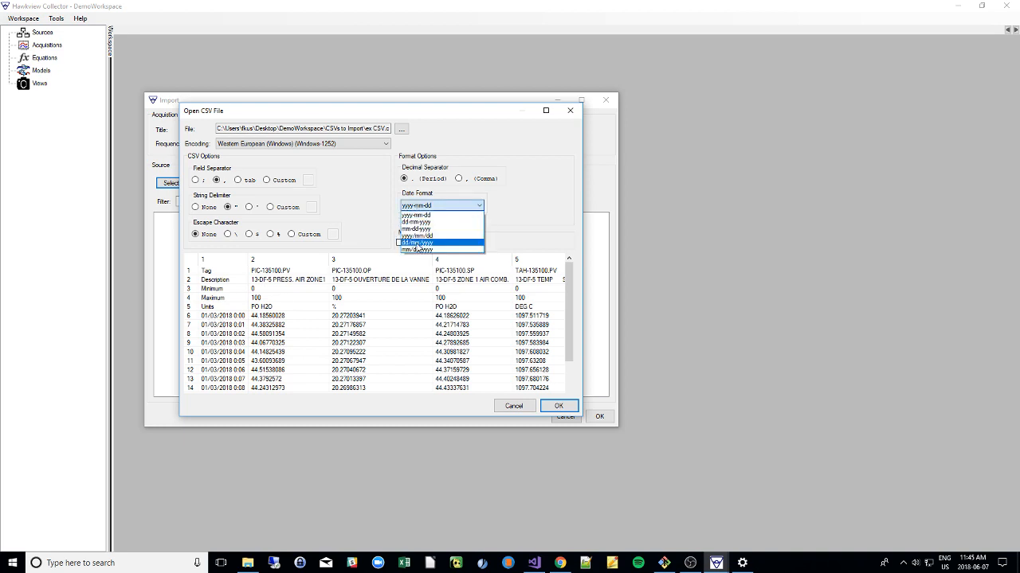
pyautogui.click(409, 243)
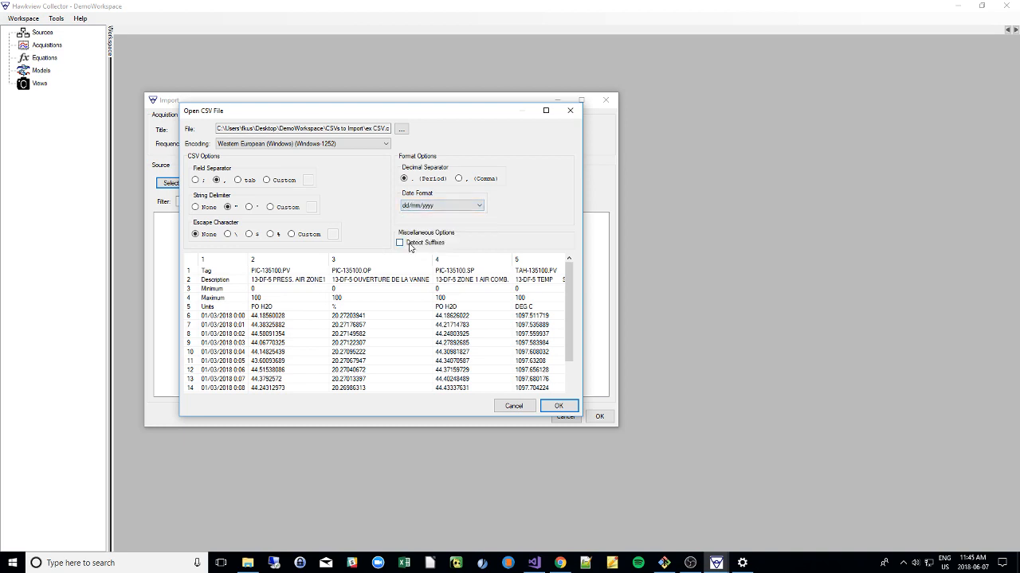
pyautogui.click(558, 406)
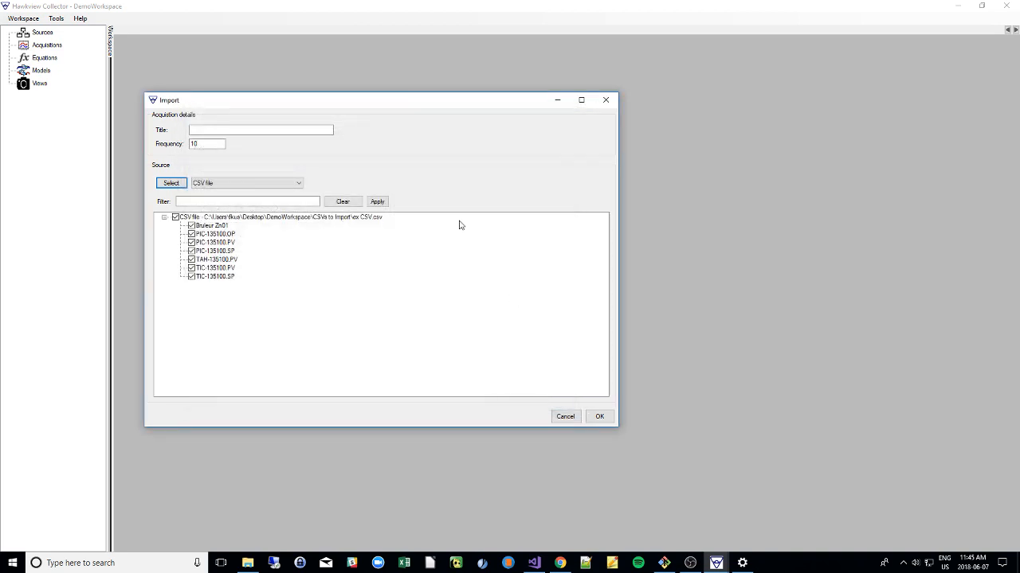
# Try excluding individual tags from the import and reselect all tags of the CSV file.
pyautogui.click(191, 226)
pyautogui.click(191, 251)
pyautogui.click(192, 268)
pyautogui.click(192, 234)
pyautogui.click(191, 242)
pyautogui.click(175, 217)
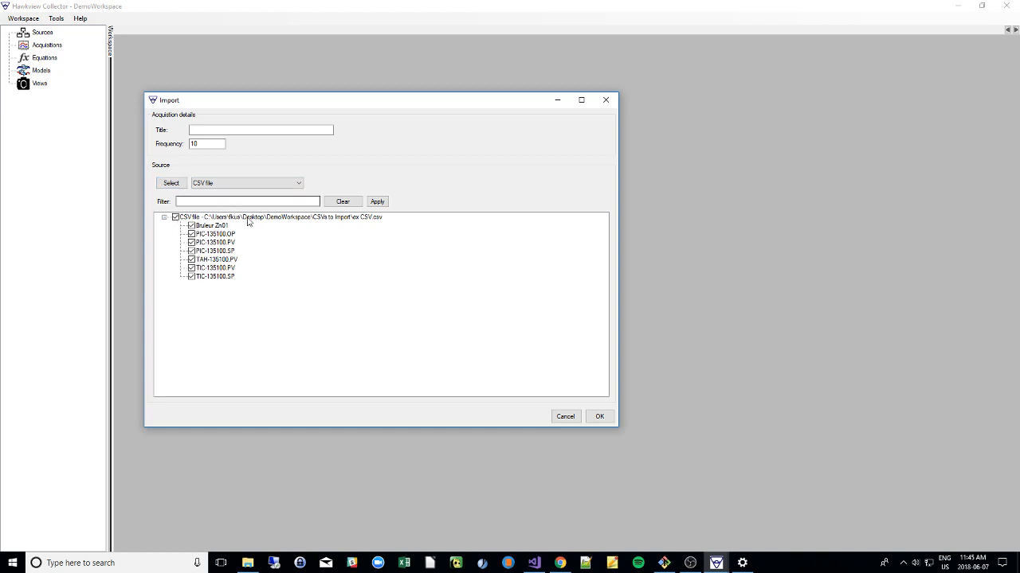
# Title the acquisition "Test CSV Importation", set its frequency to .0166666 and run the import.
pyautogui.click(199, 129)
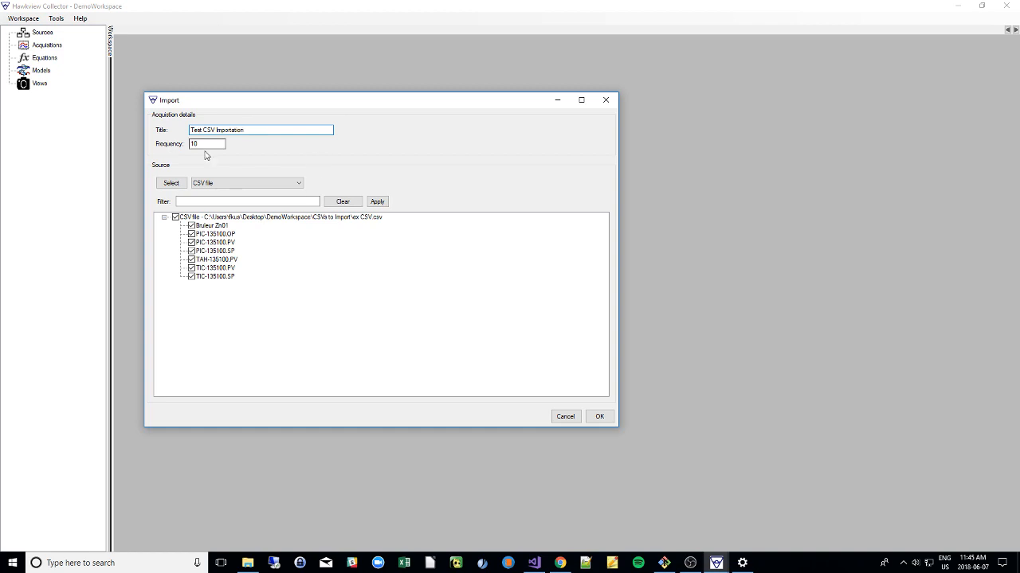
pyautogui.moveTo(200, 146); pyautogui.dragTo(175, 147)
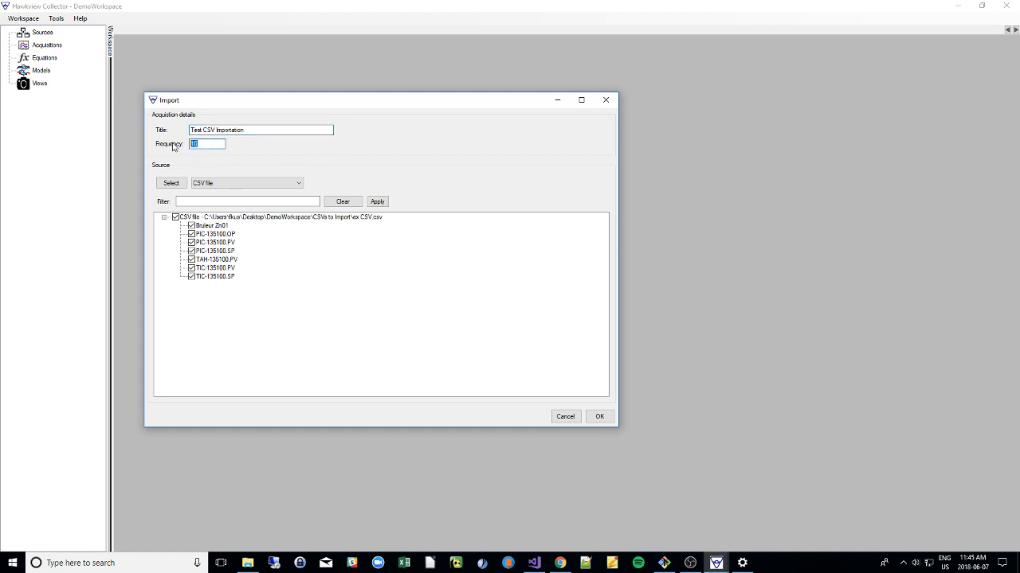
pyautogui.click(220, 142)
pyautogui.doubleClick(196, 144)
pyautogui.write('10')
pyautogui.click(601, 419)
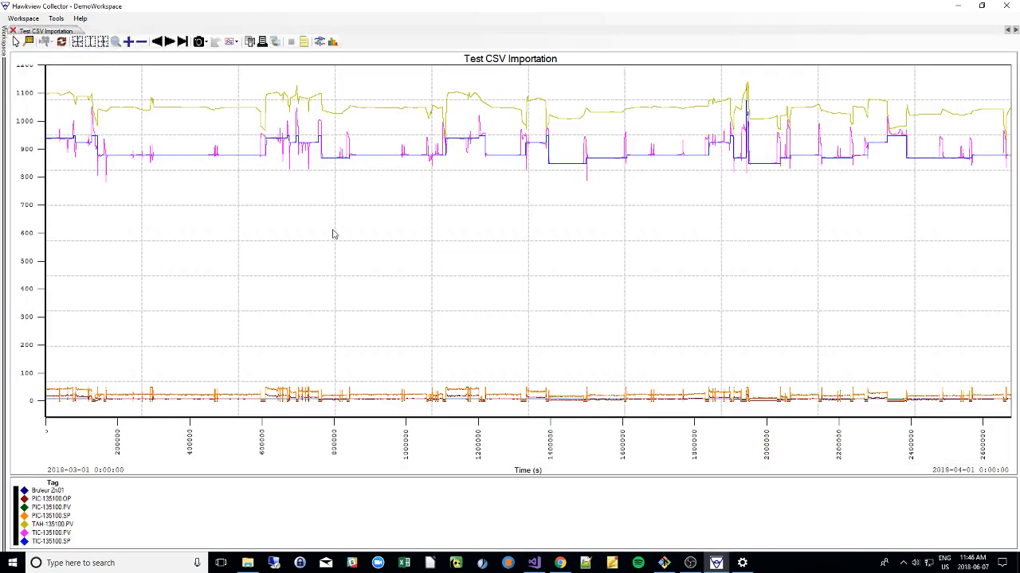
# Examine the plotted tags with a separate vertical axis per tag and again on one shared axis.
pyautogui.scroll(-1, 157, 150)
pyautogui.scroll(1, 157, 160)
pyautogui.moveTo(505, 432); pyautogui.dragTo(467, 444)
pyautogui.click(102, 41)
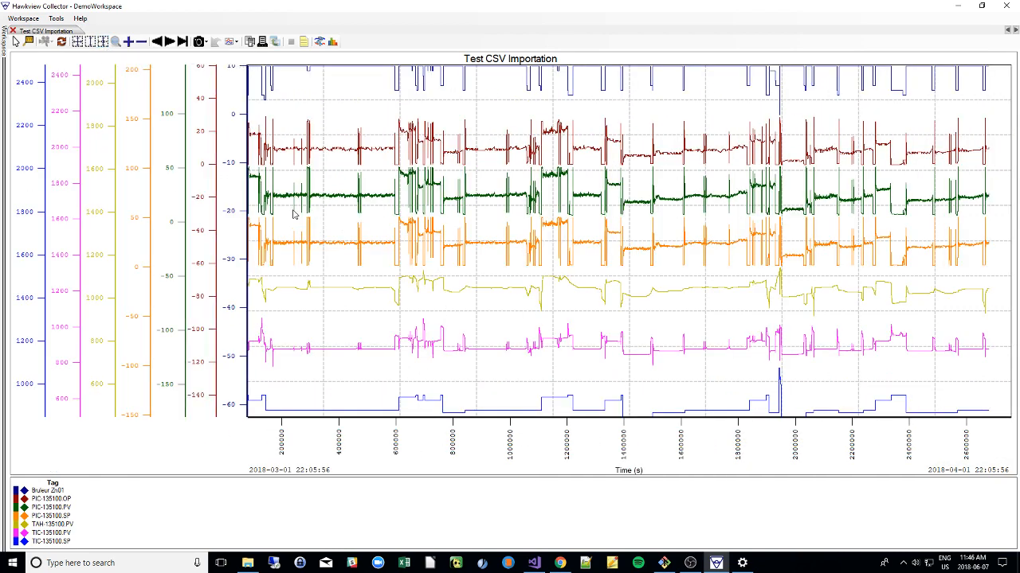
pyautogui.click(90, 43)
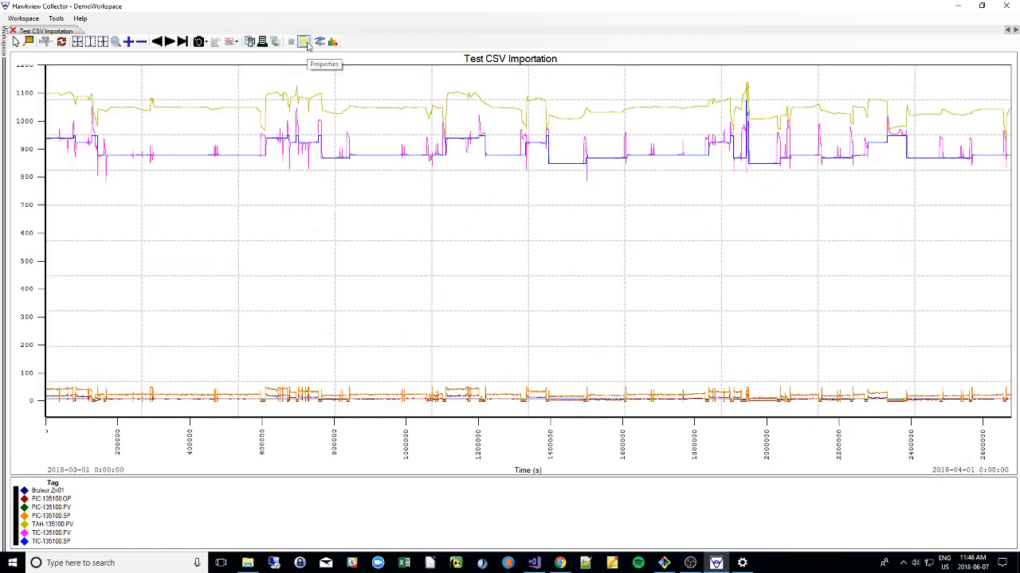
# Review the acquisition's properties, including tag descriptions, minimum and maximum limits and engineering units, and close them without changes.
pyautogui.click(304, 42)
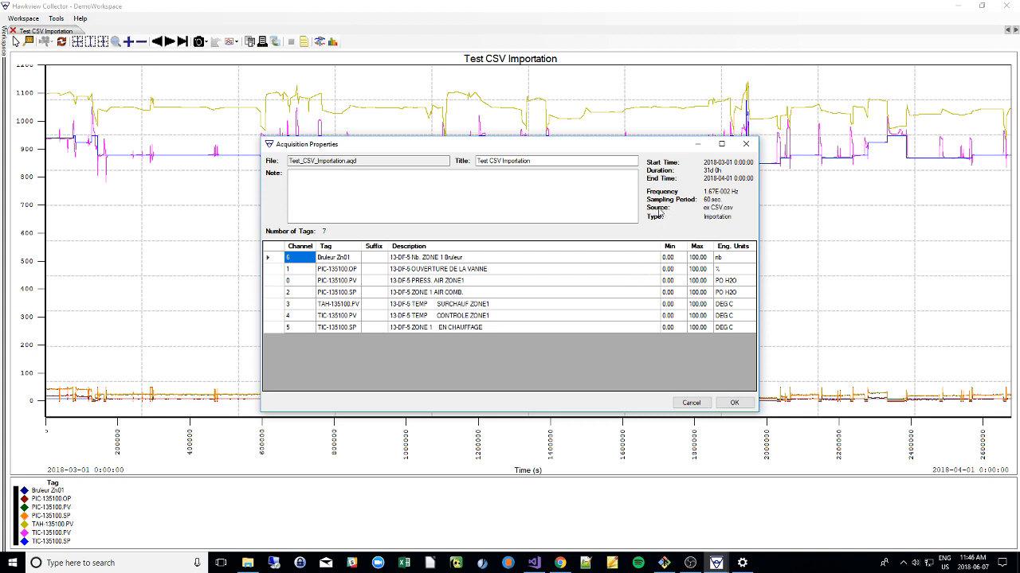
pyautogui.click(431, 271)
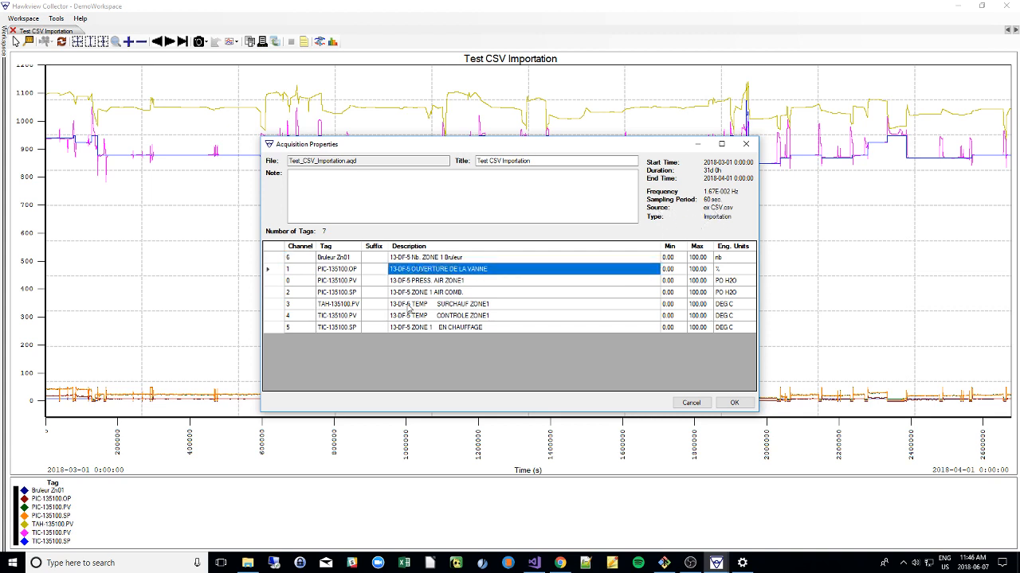
pyautogui.click(408, 305)
pyautogui.click(673, 281)
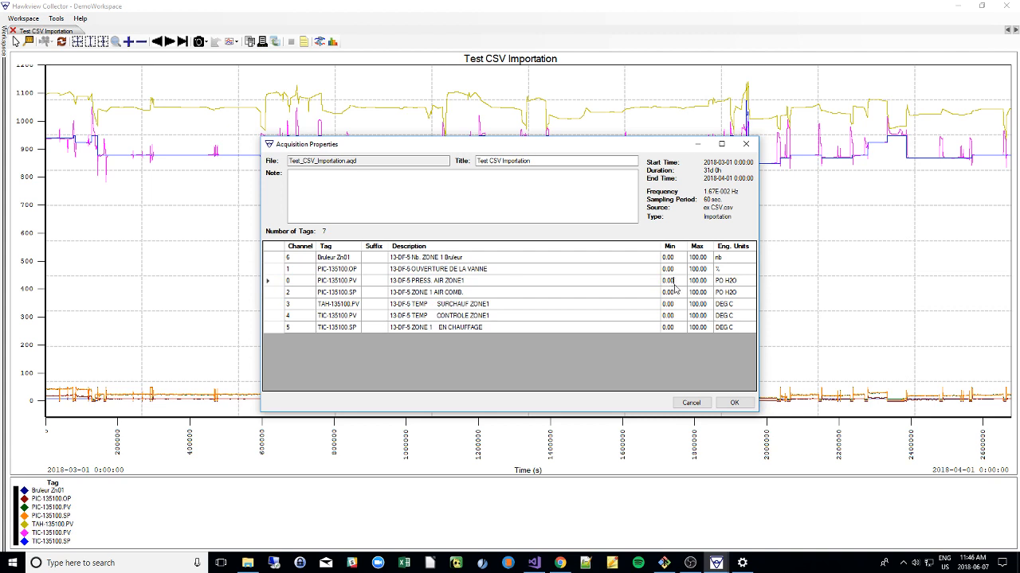
pyautogui.click(700, 284)
pyautogui.click(728, 283)
pyautogui.click(500, 293)
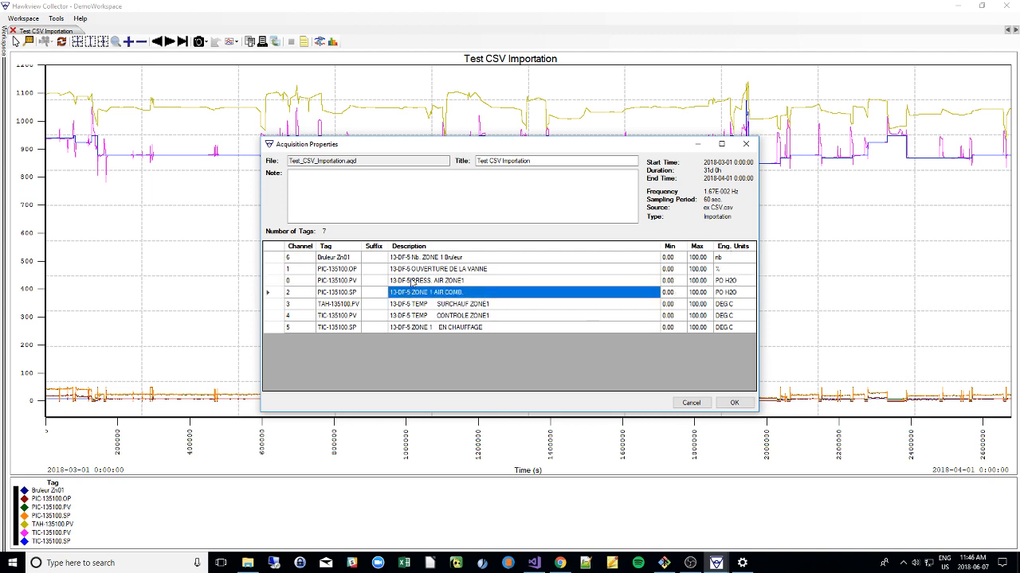
pyautogui.click(692, 404)
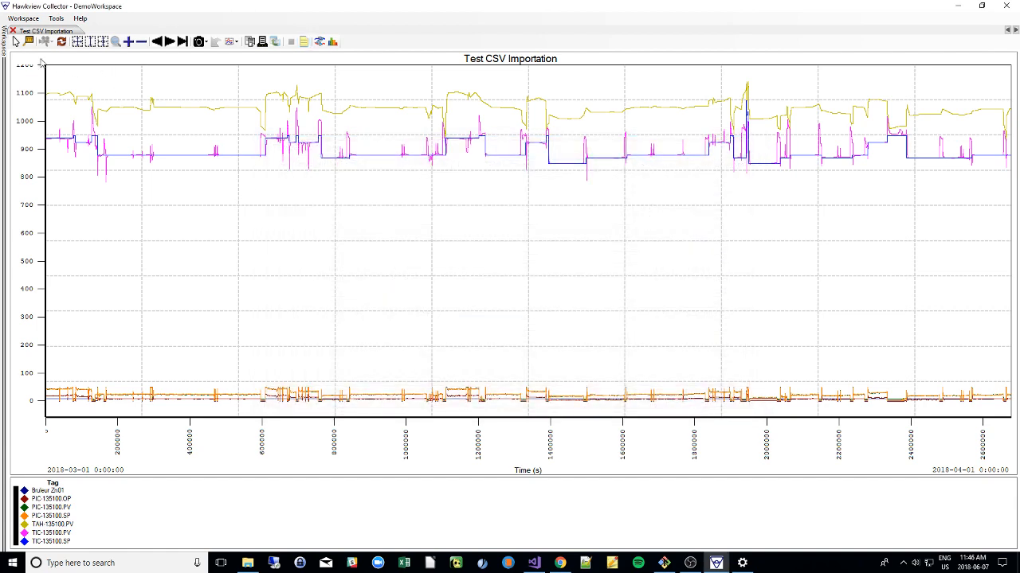
# Start another import under Acquisitions in the workspace tree, with Rockwell File as the source type.
pyautogui.moveTo(5, 58)
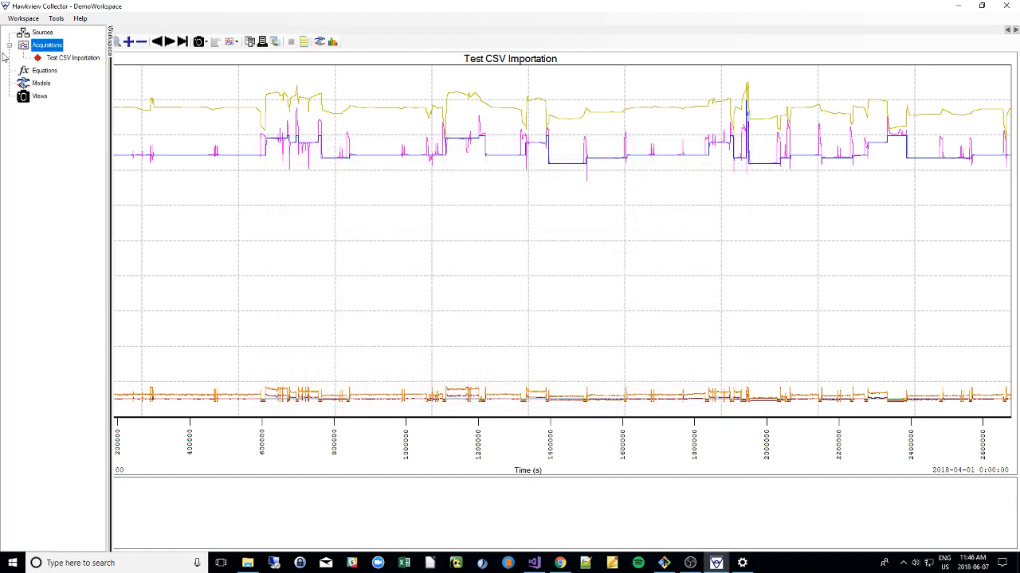
pyautogui.click(71, 61)
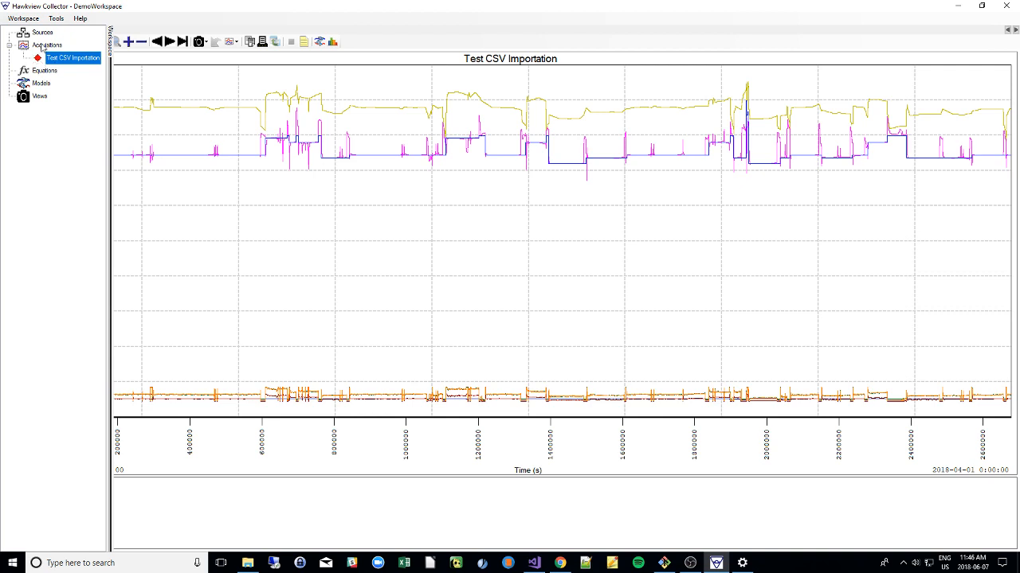
pyautogui.click(43, 46)
pyautogui.rightClick(43, 50)
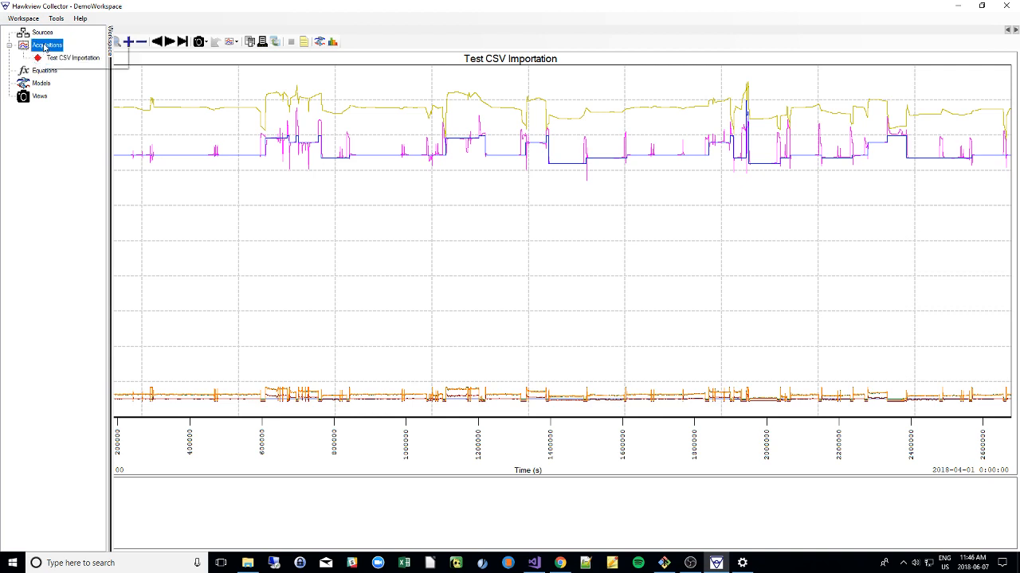
pyautogui.click(72, 62)
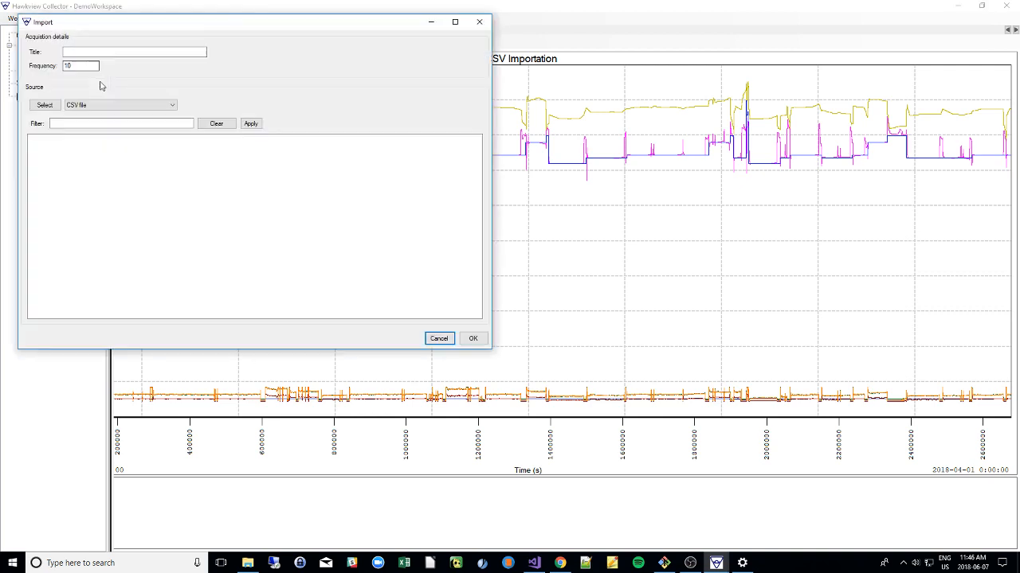
pyautogui.click(102, 104)
pyautogui.click(96, 122)
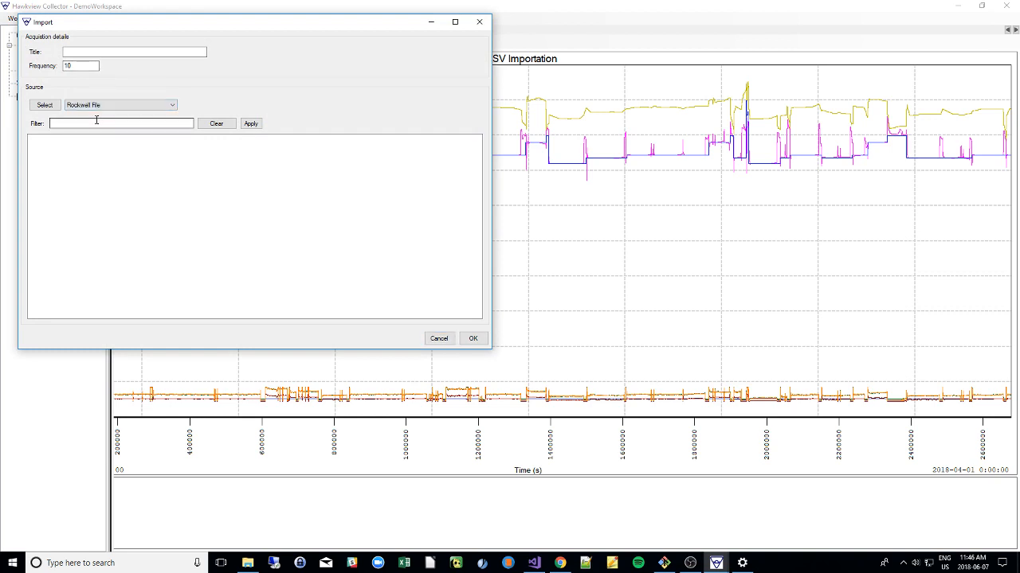
pyautogui.click(45, 105)
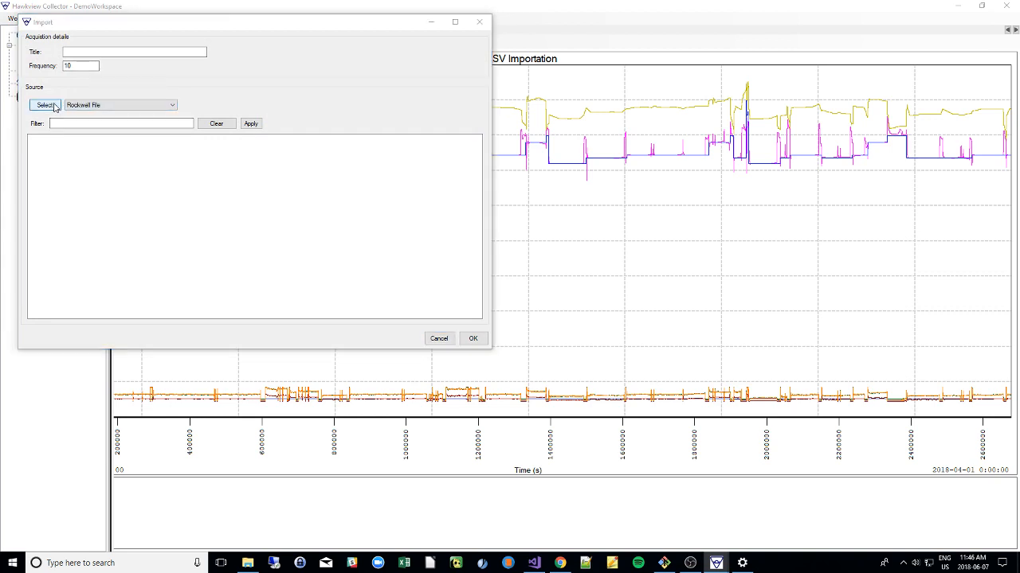
pyautogui.click(192, 55)
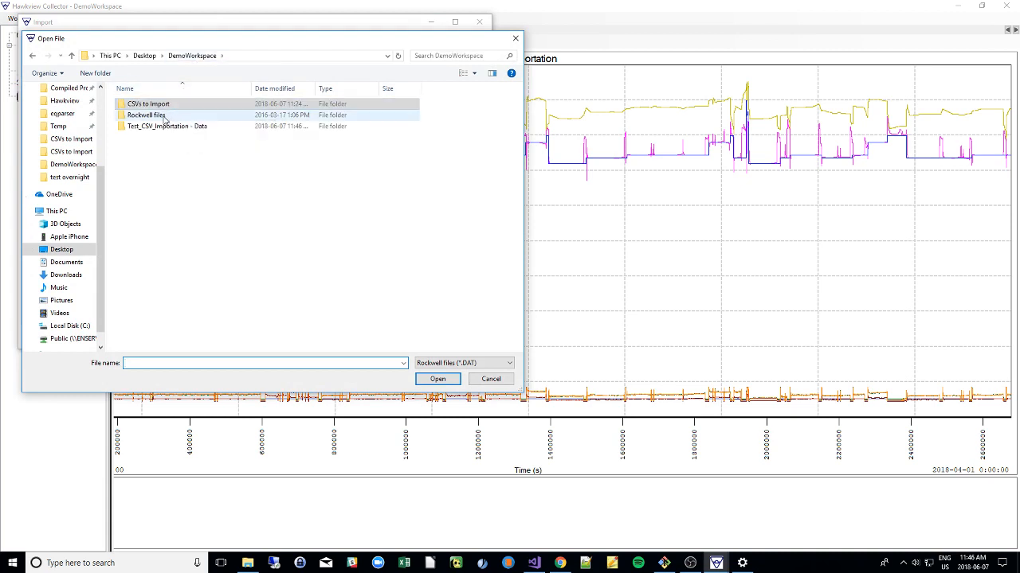
pyautogui.doubleClick(163, 116)
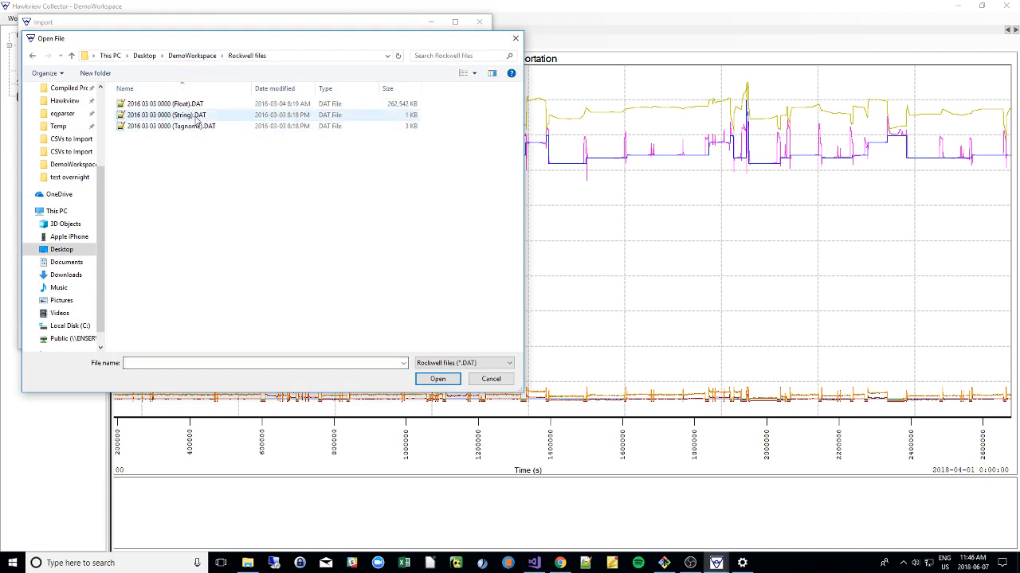
pyautogui.click(147, 107)
pyautogui.click(161, 127)
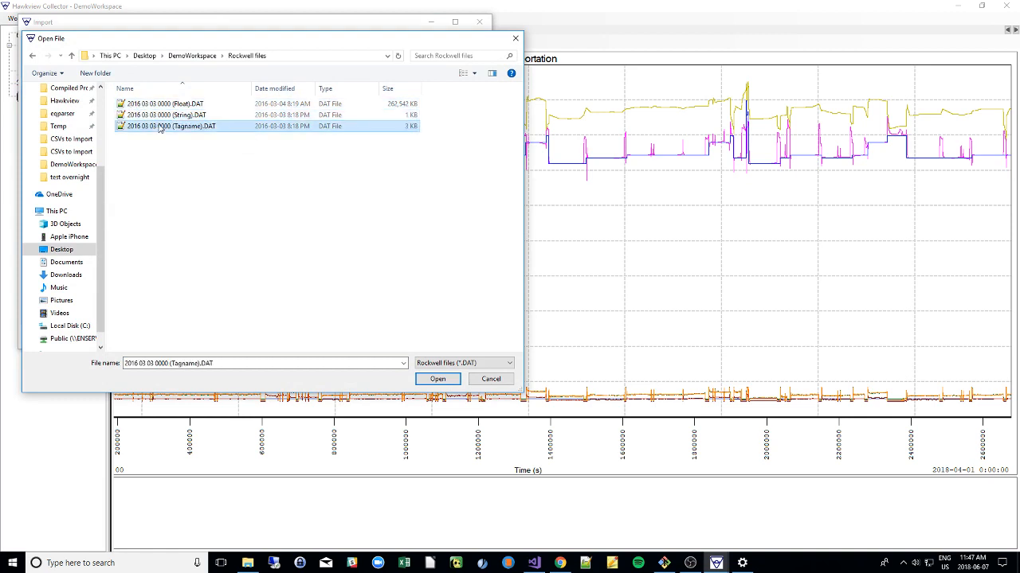
pyautogui.click(160, 104)
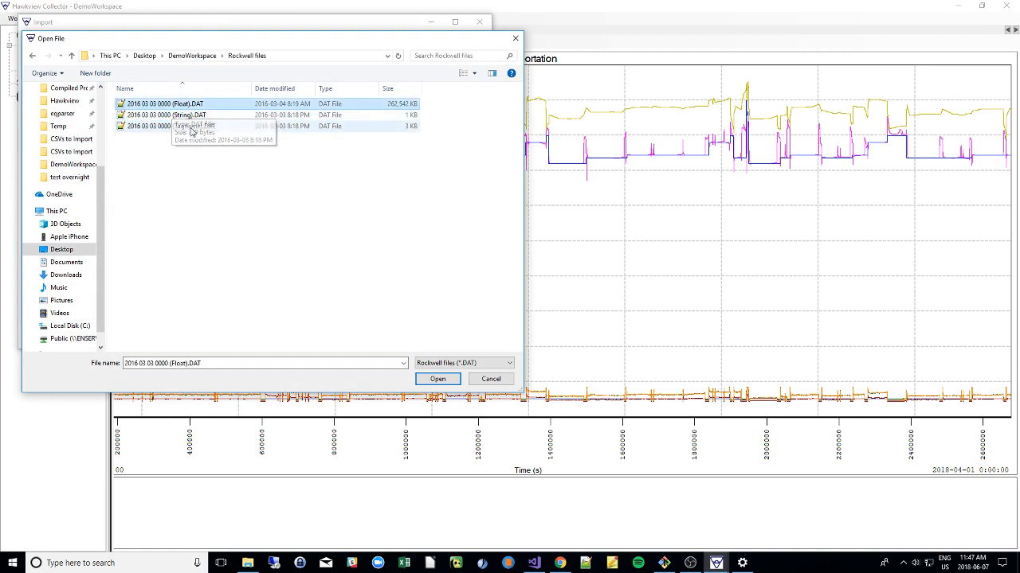
pyautogui.click(184, 111)
pyautogui.click(189, 128)
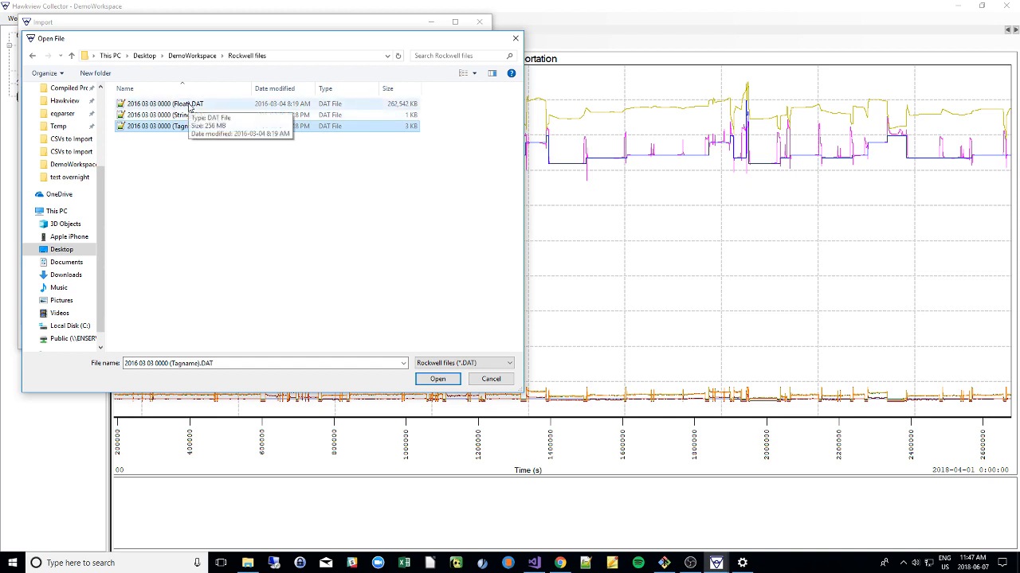
pyautogui.keyDown('shift'); pyautogui.click(189, 108); pyautogui.keyUp('shift')
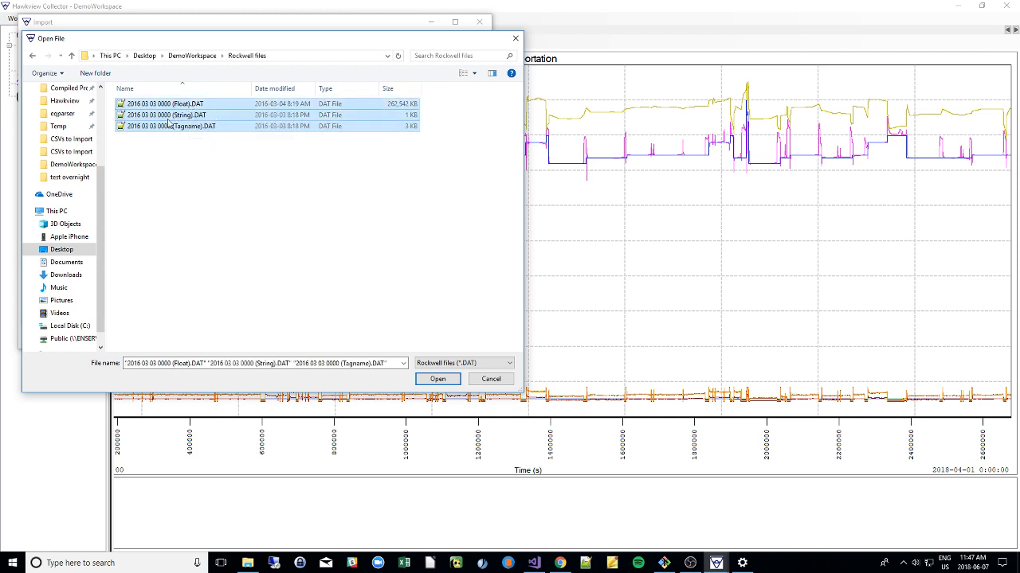
pyautogui.click(437, 379)
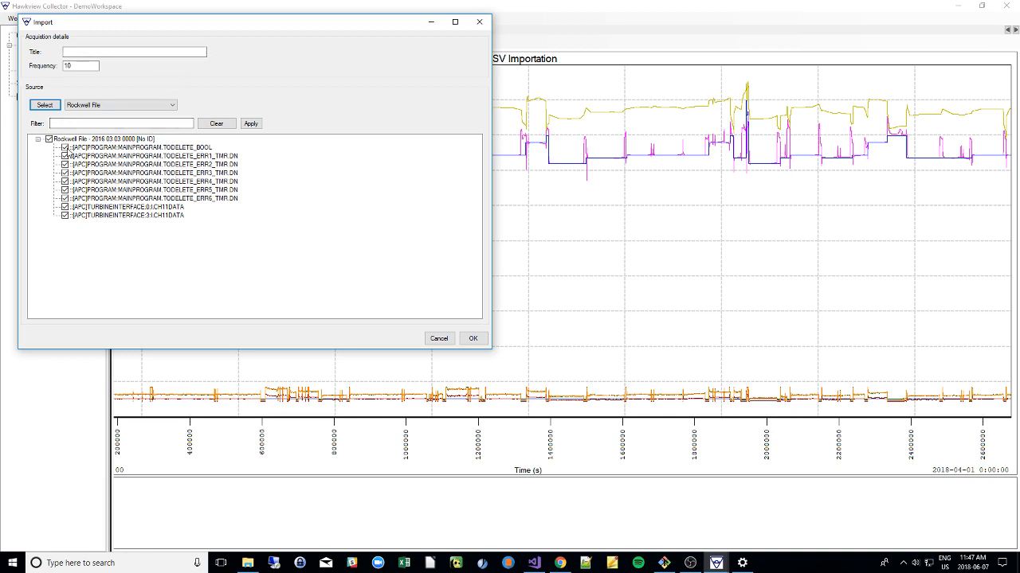
# Exclude the TODELETE_BOOL, ERR1, ERR2 and ERR5 tags from the Rockwell import.
pyautogui.click(65, 147)
pyautogui.click(65, 156)
pyautogui.click(65, 164)
pyautogui.click(65, 189)
# Try filtering the Rockwell tag list by *DATA and clear the filter to list every tag again.
pyautogui.click(82, 124)
pyautogui.write('*DATA')
pyautogui.press('Return')
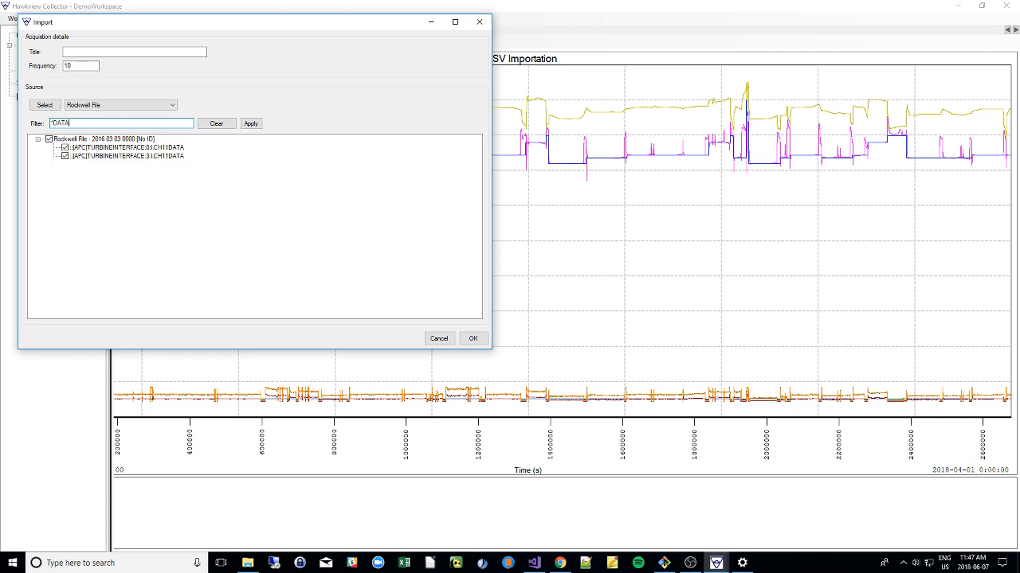
pyautogui.doubleClick(59, 126)
pyautogui.press('BackSpace')
pyautogui.press('Return')
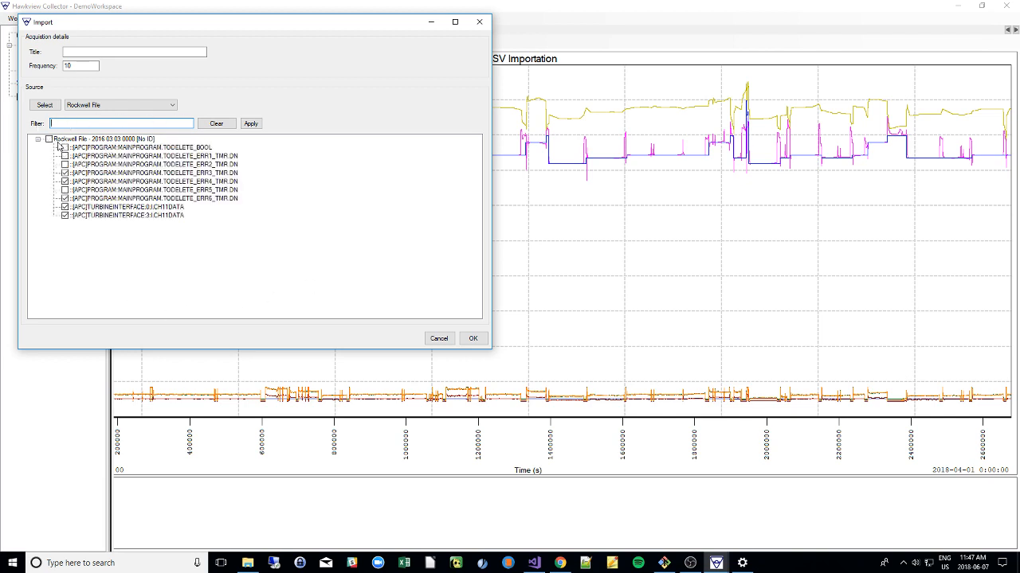
# Deselect every tag of the Rockwell file, including both TURBINEINTERFACE data tags.
pyautogui.click(51, 140)
pyautogui.click(50, 140)
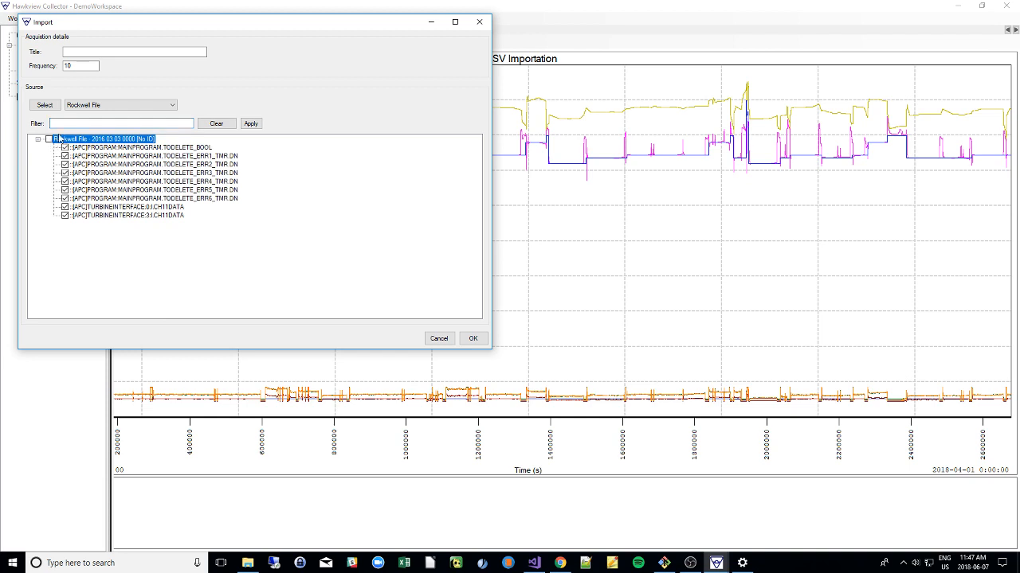
pyautogui.click(65, 147)
pyautogui.click(65, 156)
pyautogui.click(66, 164)
pyautogui.click(65, 173)
pyautogui.click(65, 182)
pyautogui.click(65, 190)
pyautogui.click(65, 199)
pyautogui.click(65, 207)
pyautogui.click(66, 215)
# Filter the Rockwell tag list by *DATA and include both TURBINEINTERFACE CH11DATA tags in the import.
pyautogui.click(80, 124)
pyautogui.write('*DATA')
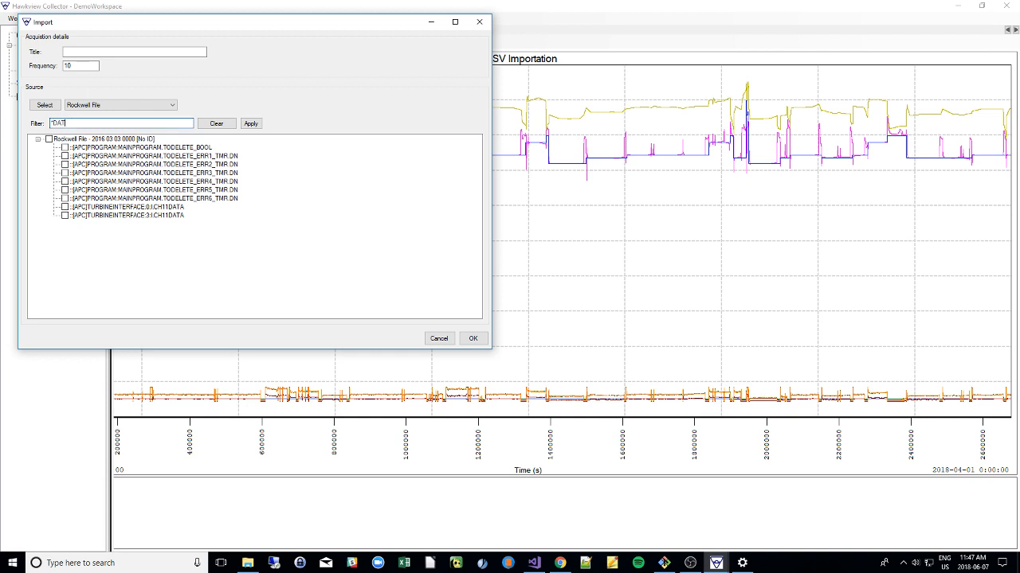
pyautogui.click(49, 140)
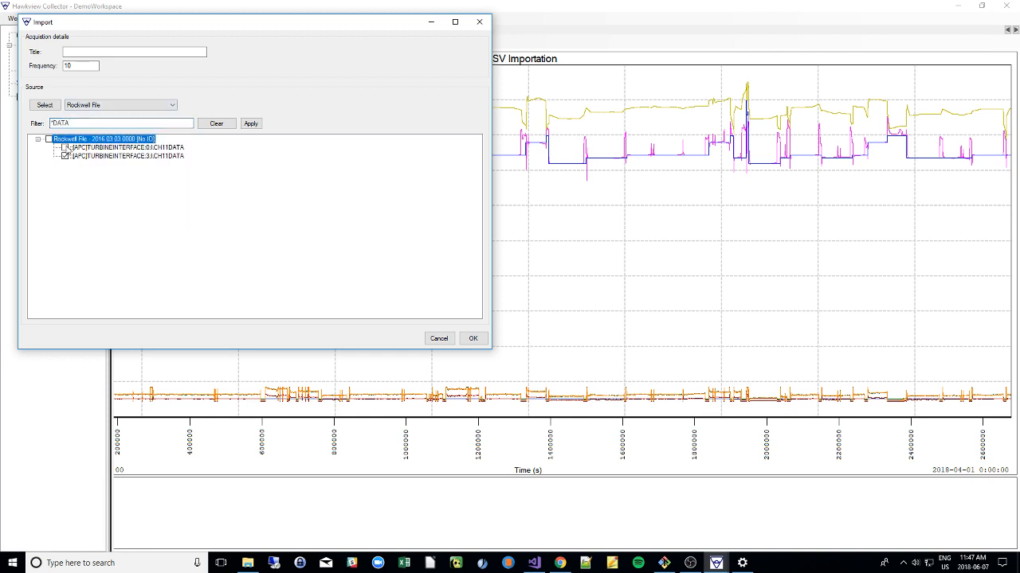
# Title the acquisition "Test Rockwell Importation" and import the selected Rockwell tags.
pyautogui.click(88, 52)
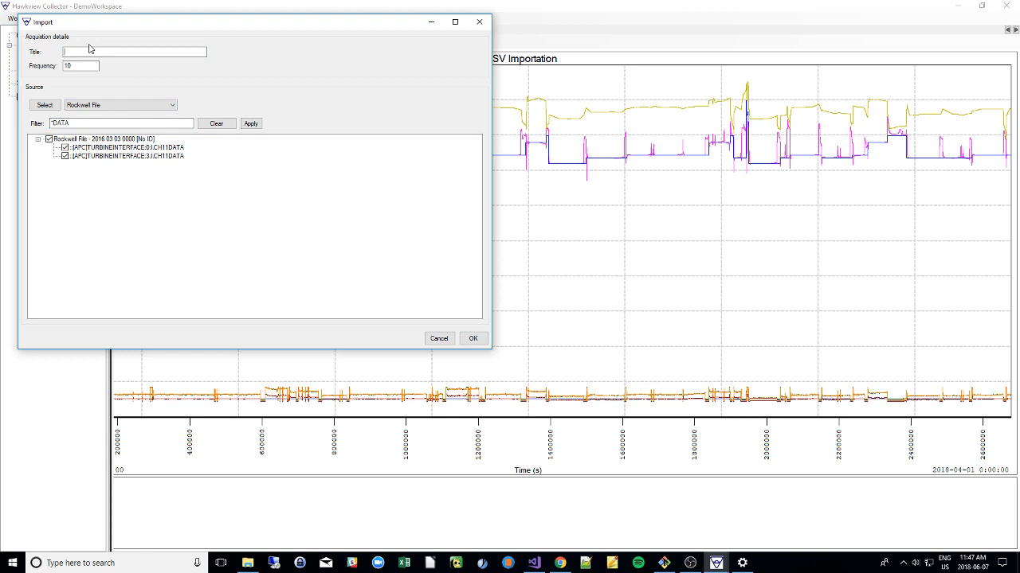
pyautogui.write('Test Rockwell Importation')
pyautogui.press('Tab')
pyautogui.doubleClick(71, 67)
pyautogui.click(473, 339)
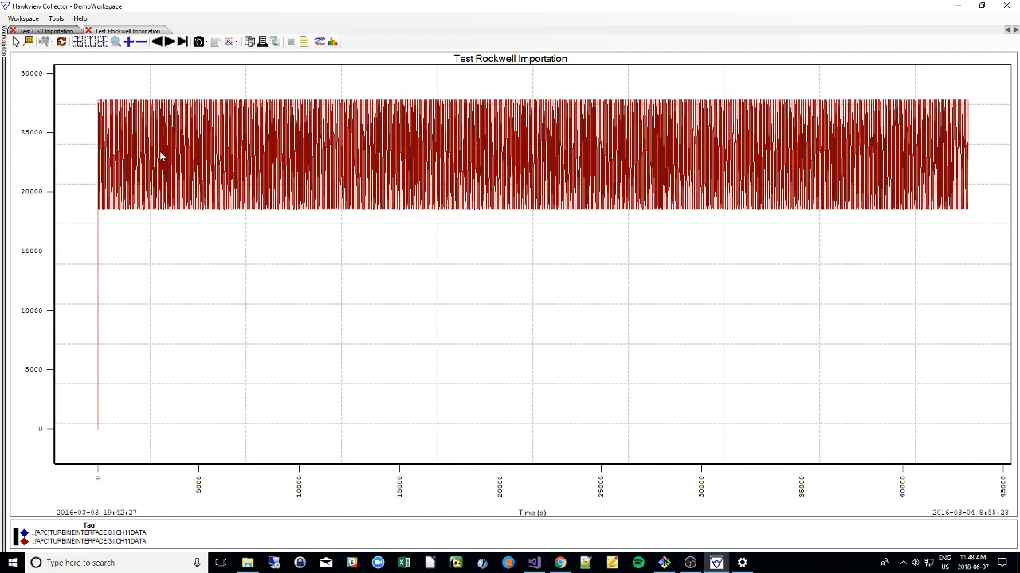
# Fit the Rockwell chart with a separate vertical axis for each tag and review the acquisition's properties, including tag ranges and units.
pyautogui.click(102, 43)
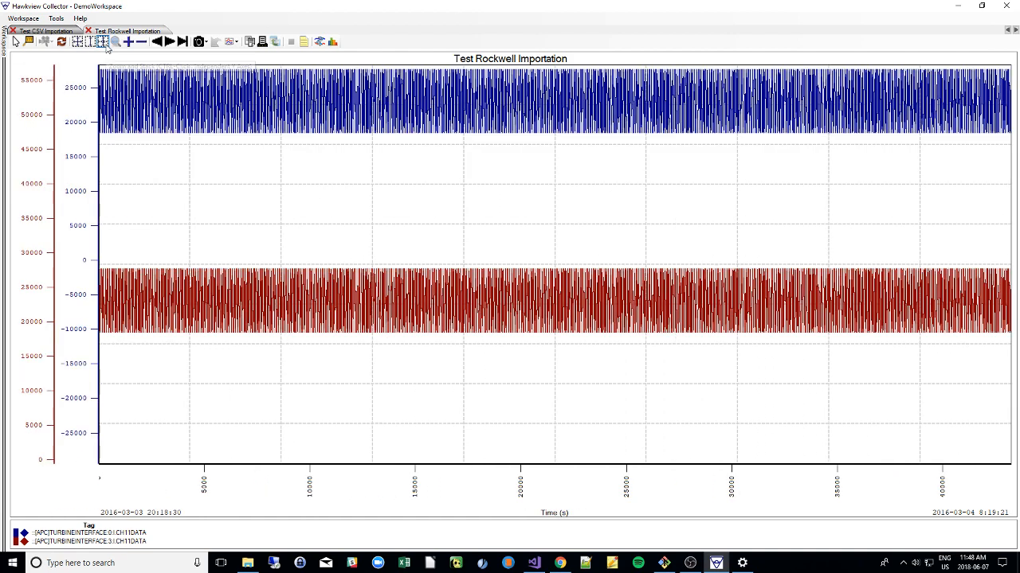
pyautogui.click(304, 42)
pyautogui.click(398, 269)
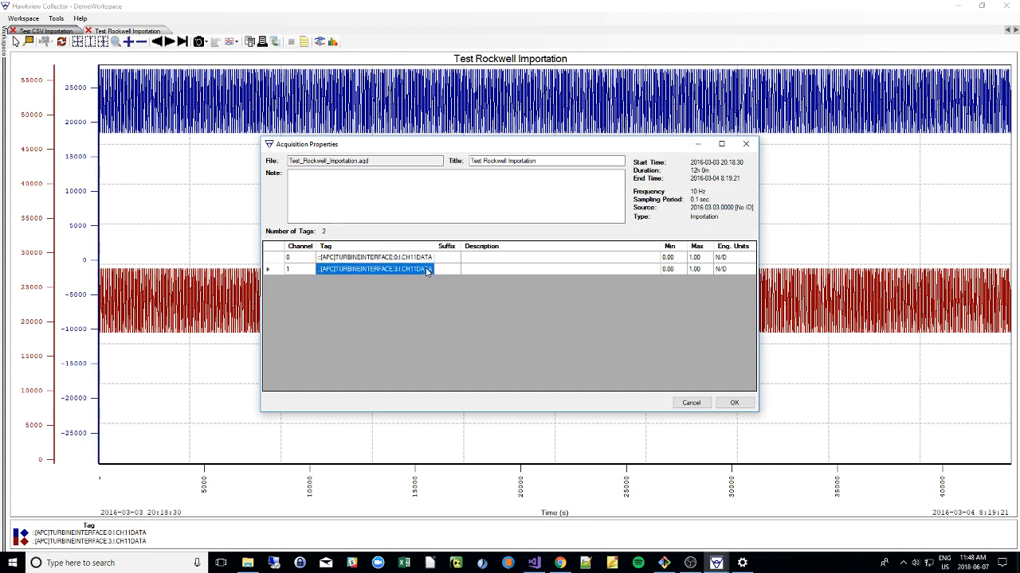
pyautogui.click(700, 259)
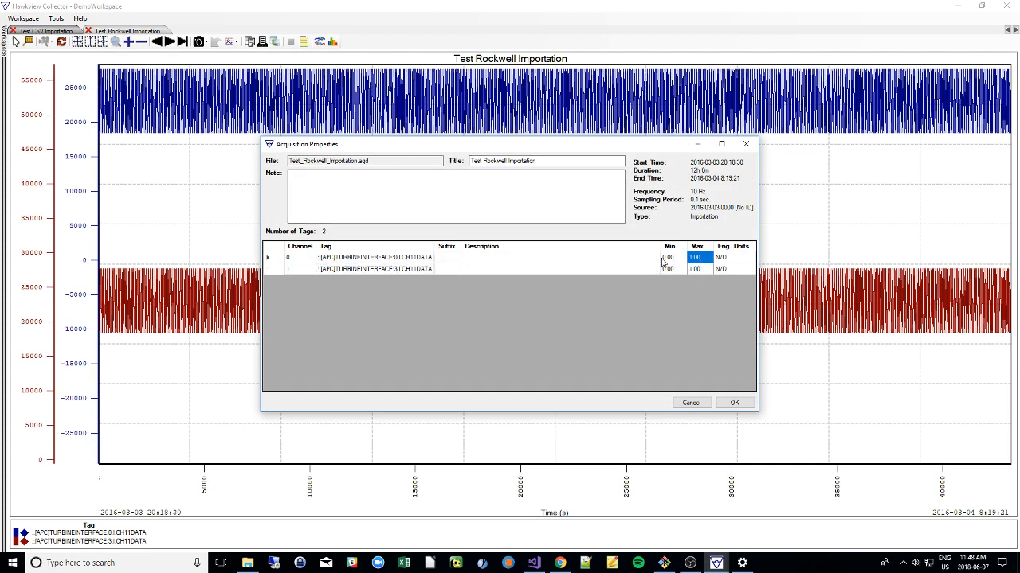
pyautogui.click(597, 259)
pyautogui.click(593, 269)
pyautogui.click(428, 269)
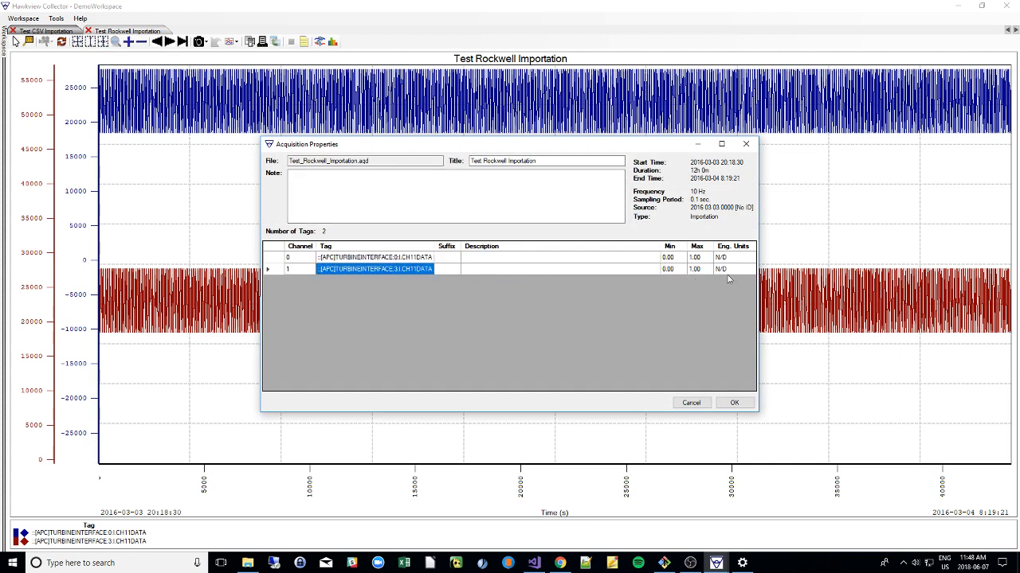
pyautogui.click(745, 144)
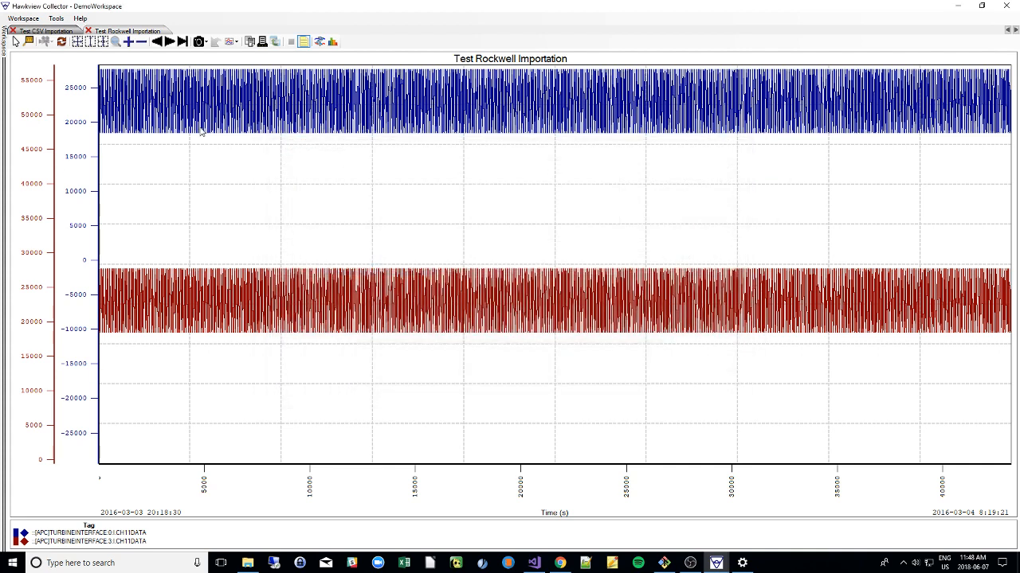
# Switch to the Test CSV Importation chart and review the acquisitions listed in the workspace tree.
pyautogui.click(41, 31)
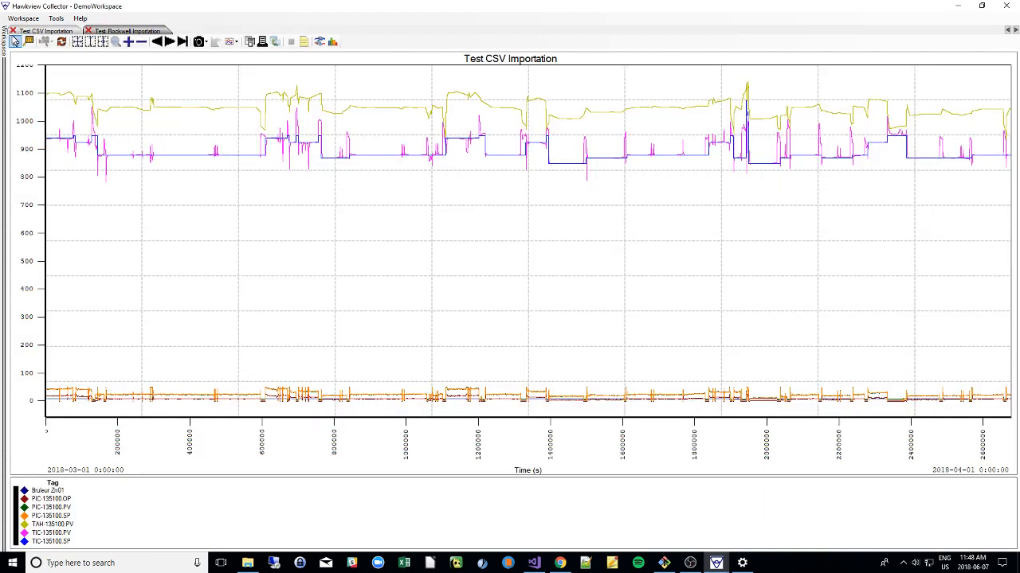
pyautogui.moveTo(6, 45)
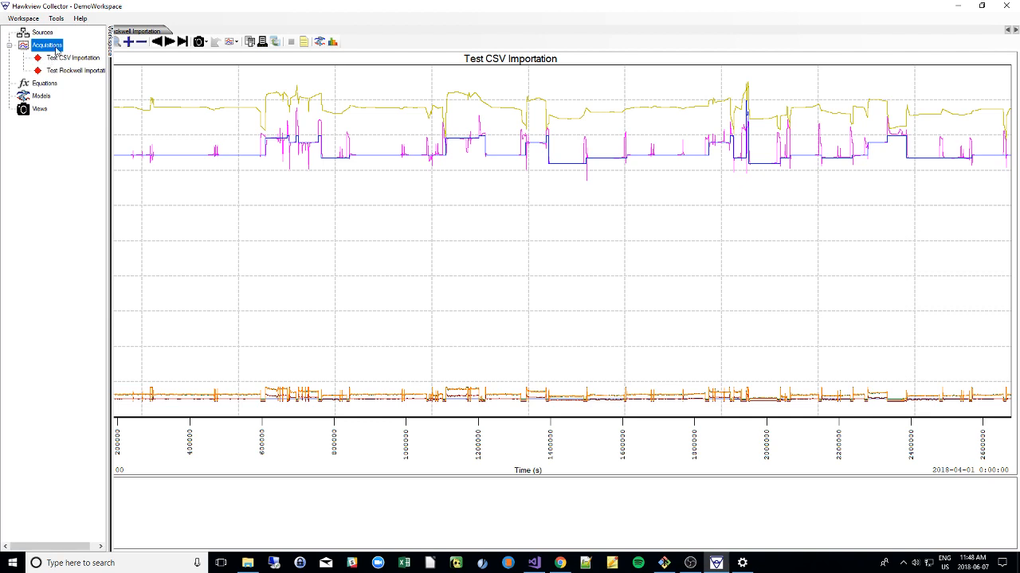
pyautogui.click(65, 70)
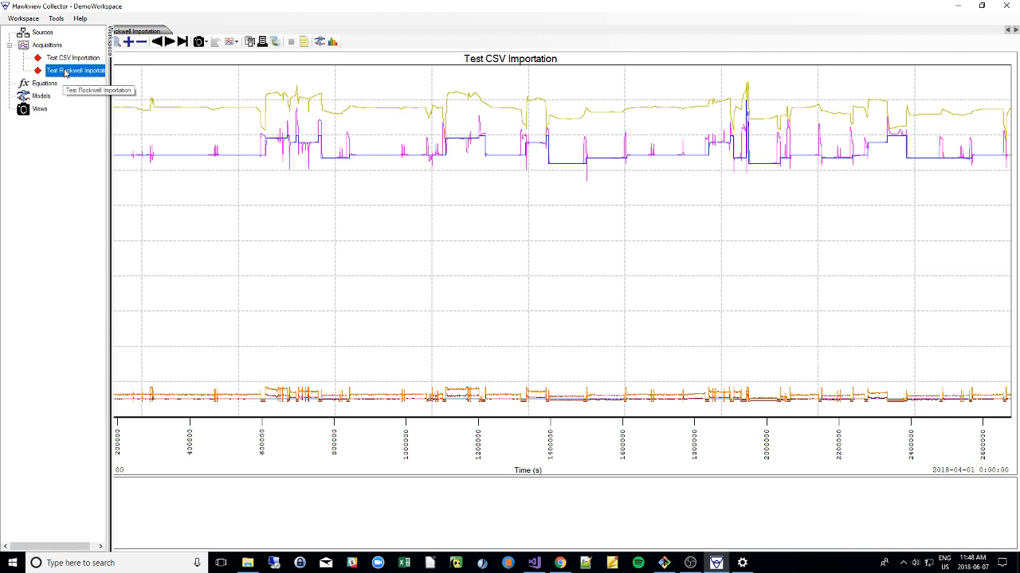
pyautogui.click(53, 47)
pyautogui.click(217, 90)
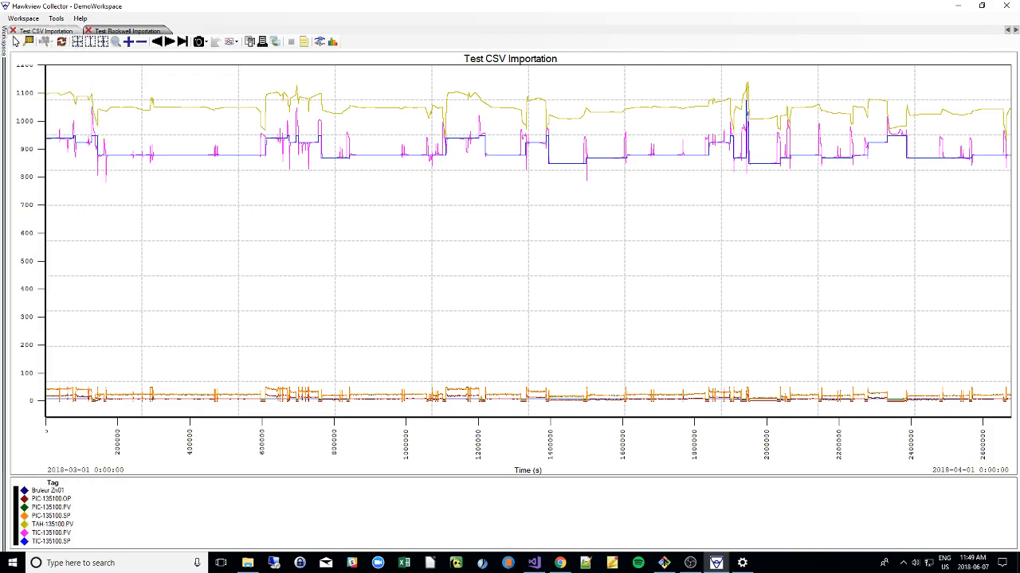